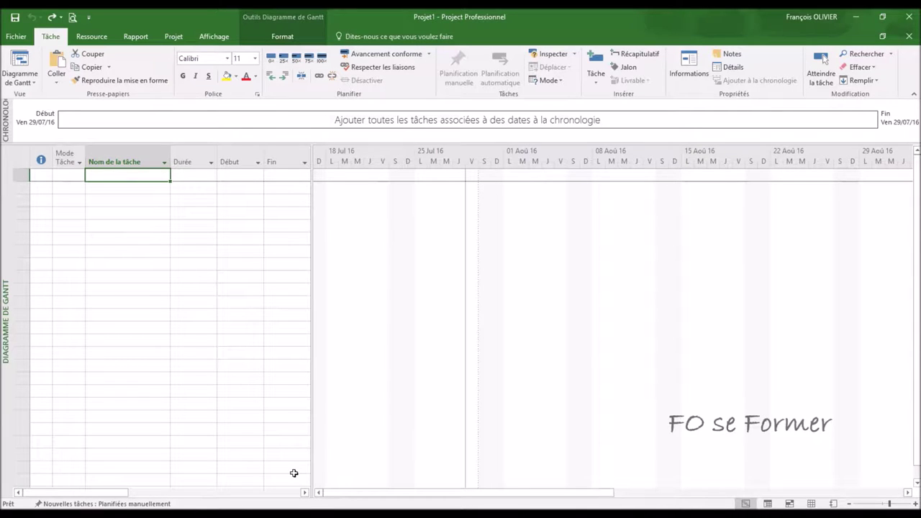
Add a first task named "tâche 1" with a duration of 4 jours
type("tâche")
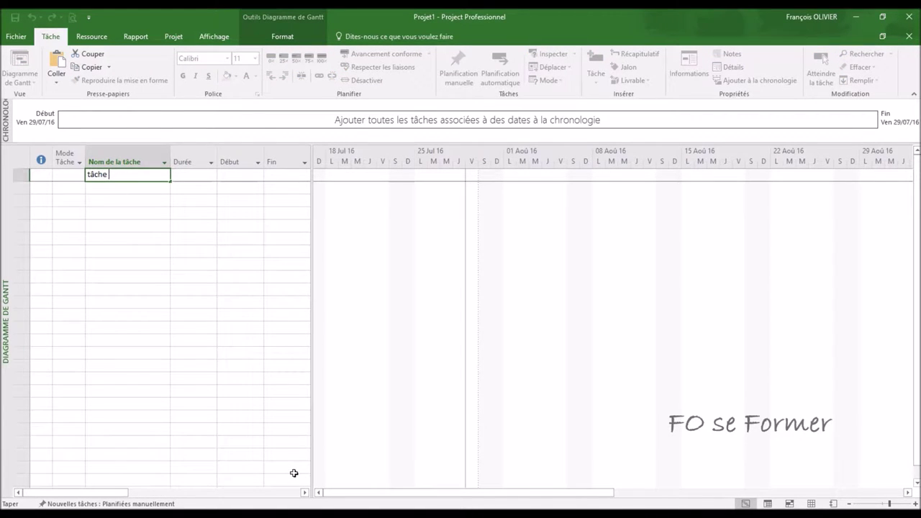
type(" 1")
key("Tab")
type("4 jours")
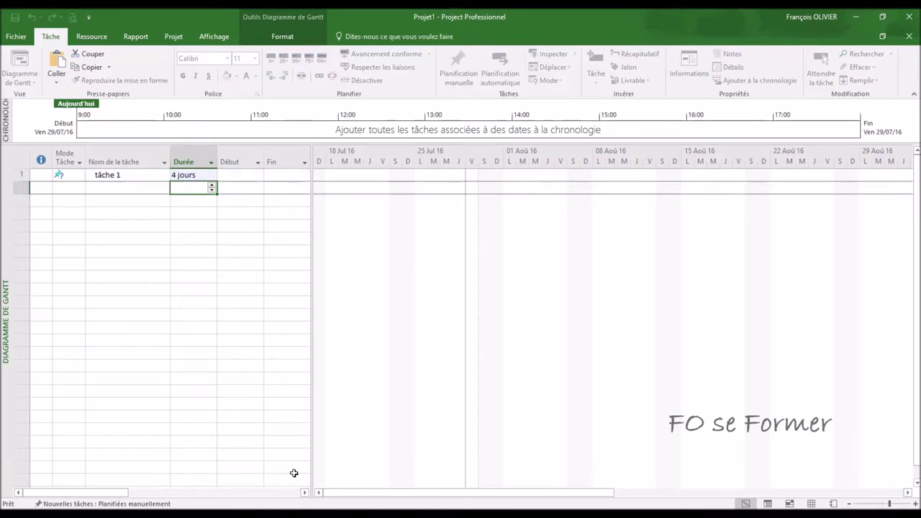
key("Return")
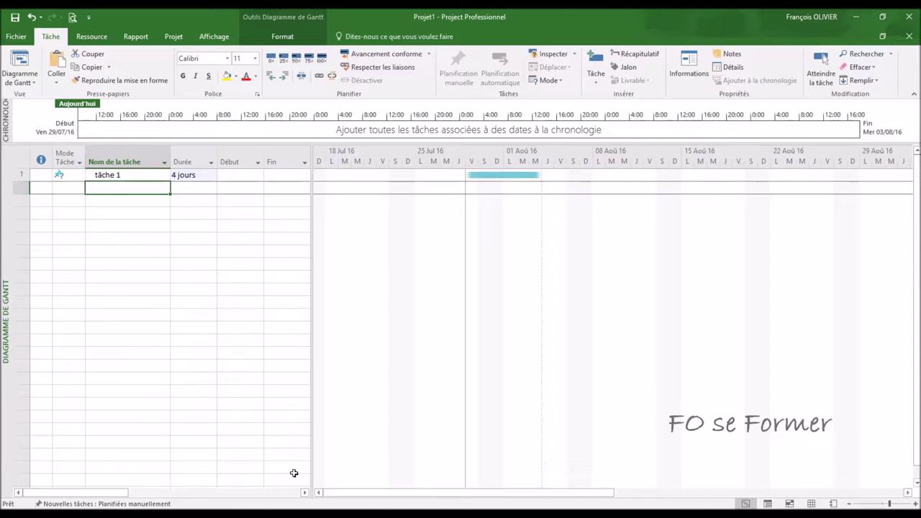
Add a second task named "tâche 2" with a duration of 2 jours
type("tâche 2")
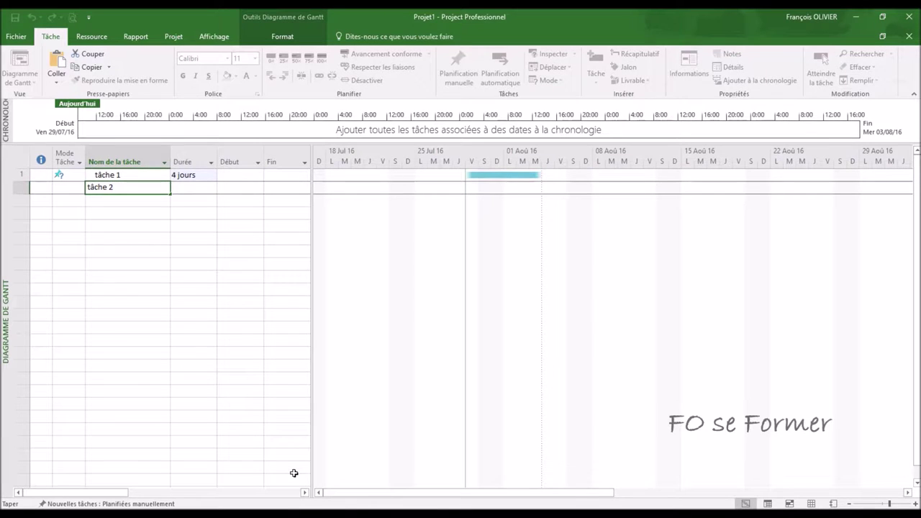
key("Tab")
type("2")
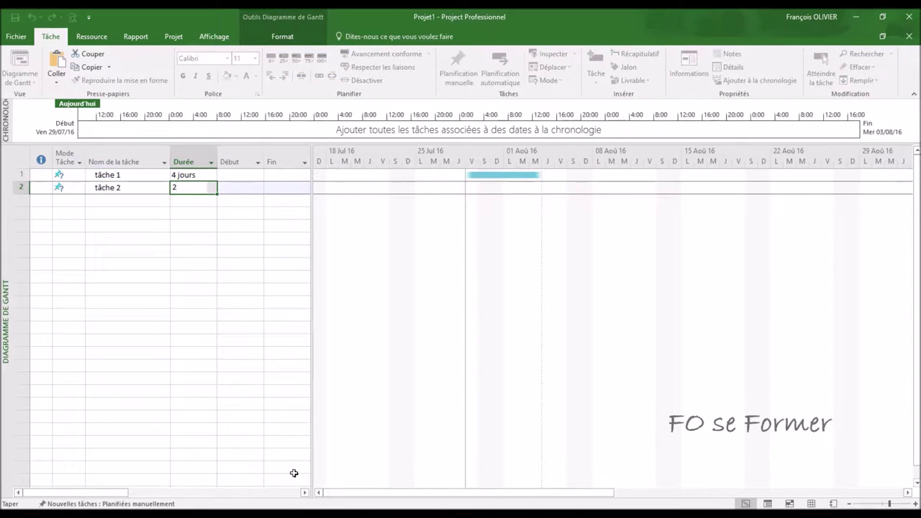
key("Return")
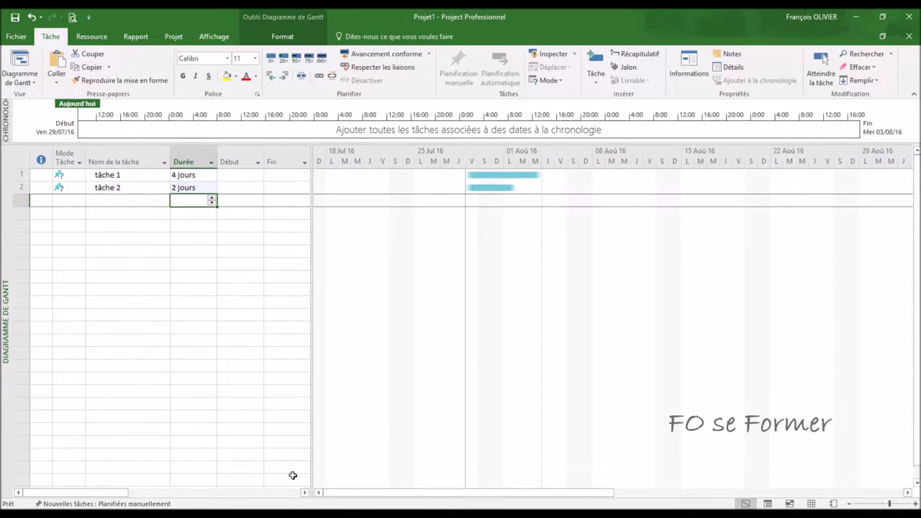
Set new tasks to be scheduled automatically and switch all existing tasks in the table to automatic scheduling
left_click(92, 503)
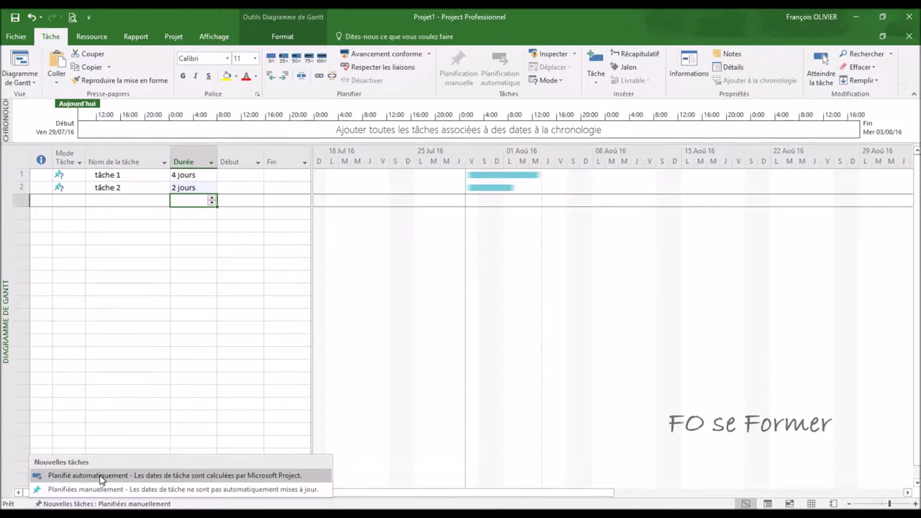
left_click(101, 476)
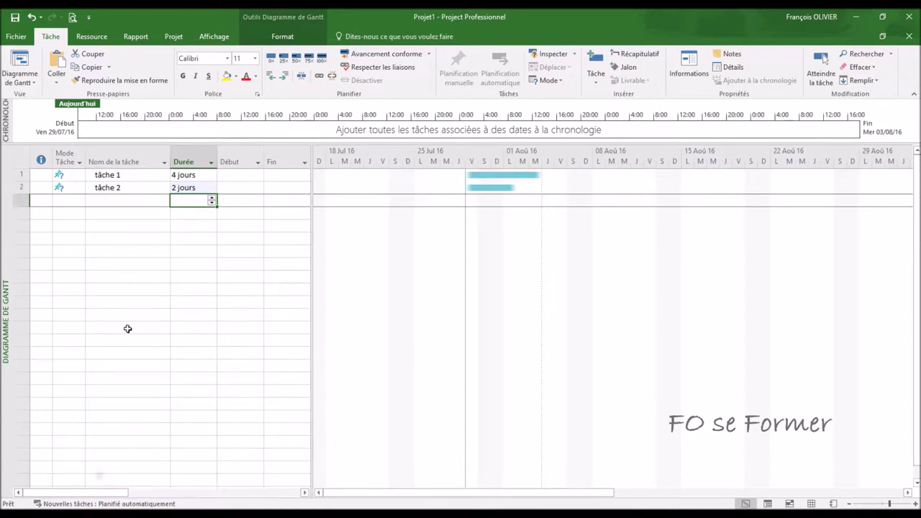
left_click(17, 155)
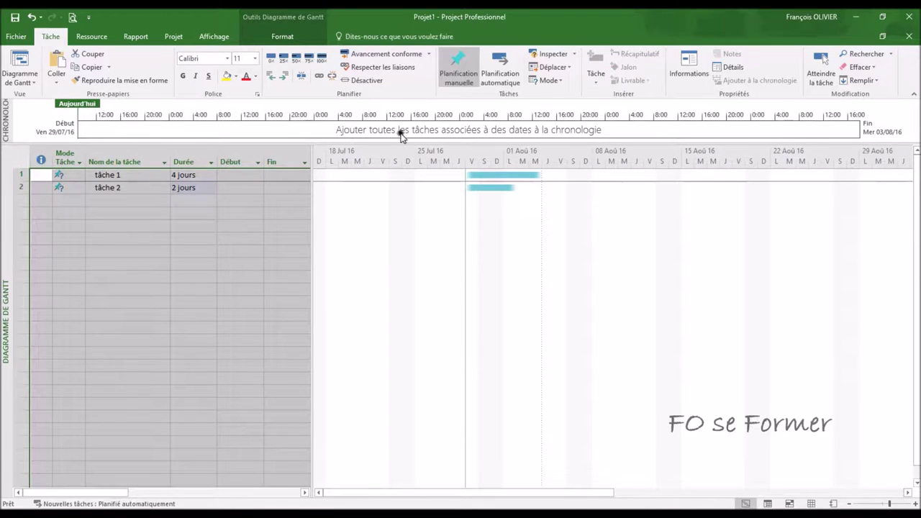
left_click(500, 72)
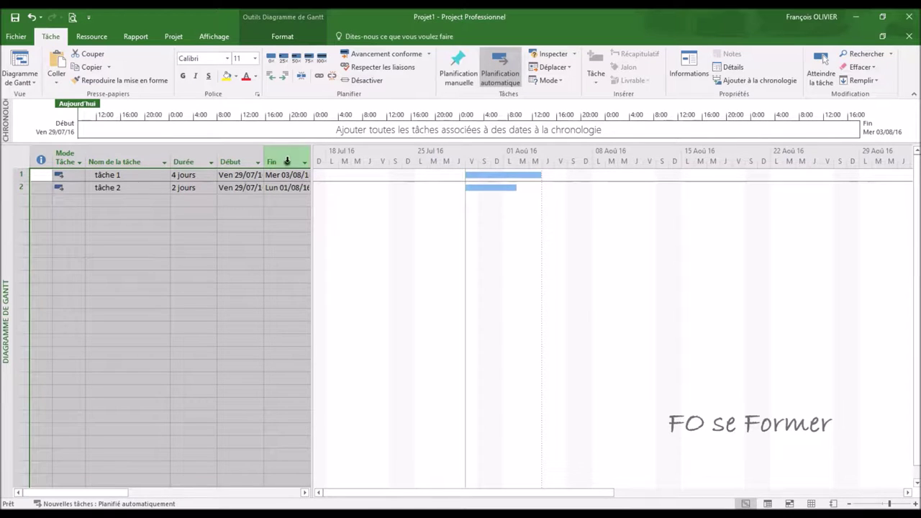
Widen the task table beside the Gantt chart so that it extends through the Prédécesseurs column
left_click_drag(312, 158, 371, 157)
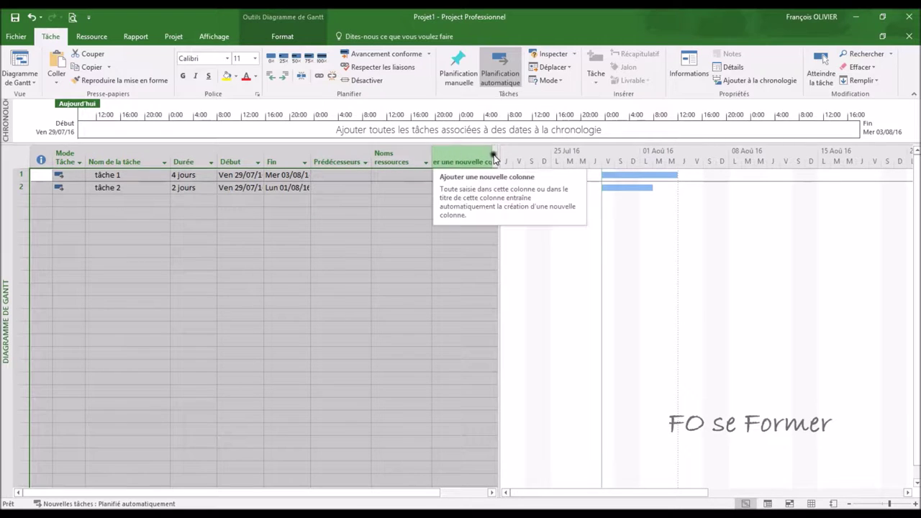
left_click_drag(496, 154, 380, 162)
left_click(248, 199)
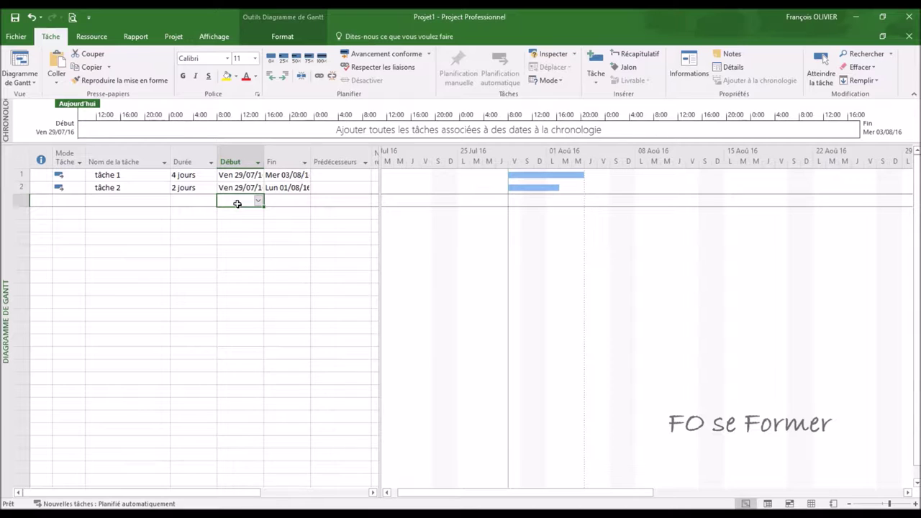
Link tâche 1 and tâche 2 so that tâche 2 starts when tâche 1 finishes
left_click(149, 176)
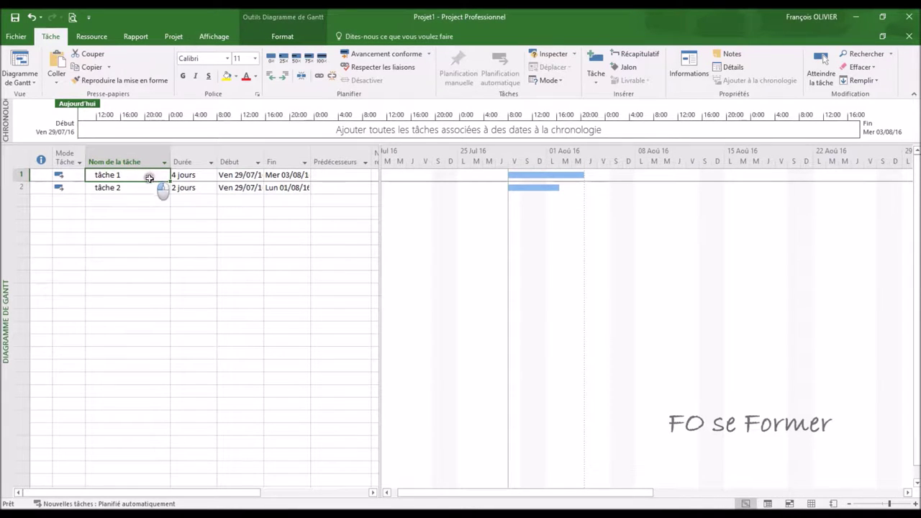
left_click_drag(149, 176, 147, 186)
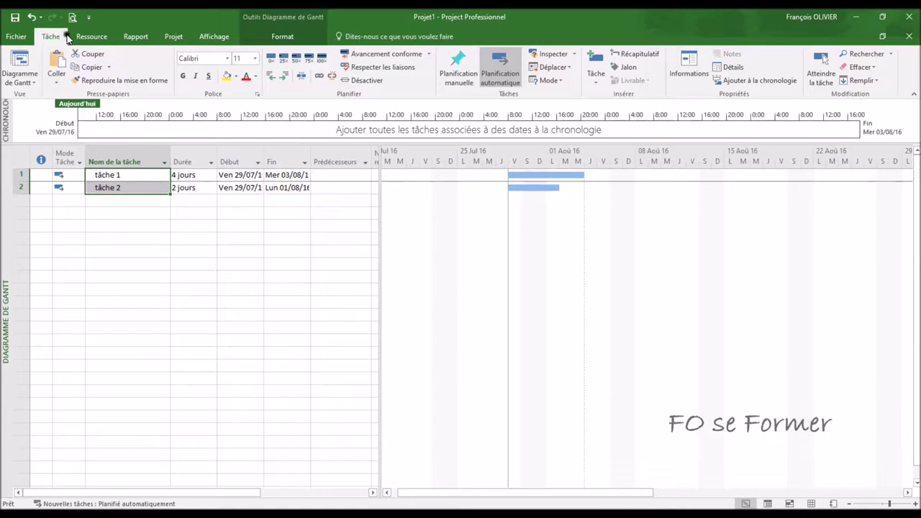
left_click(320, 78)
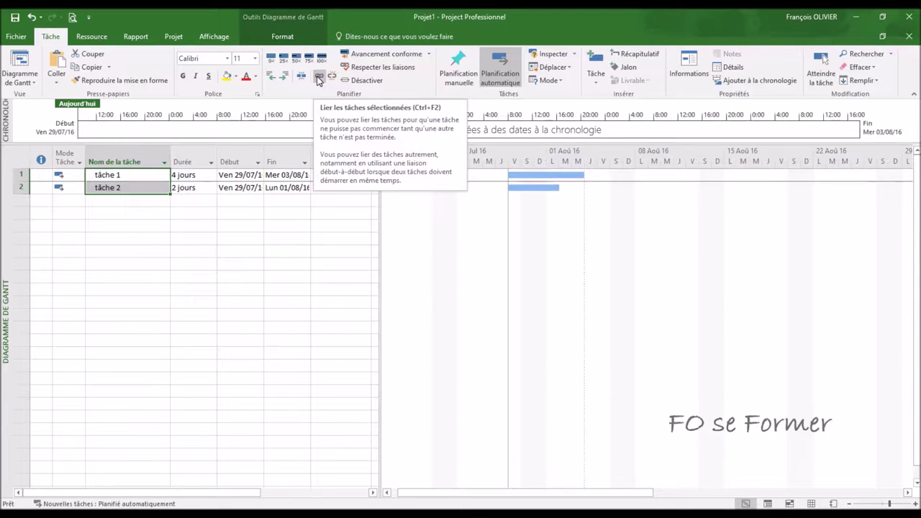
left_click(319, 78)
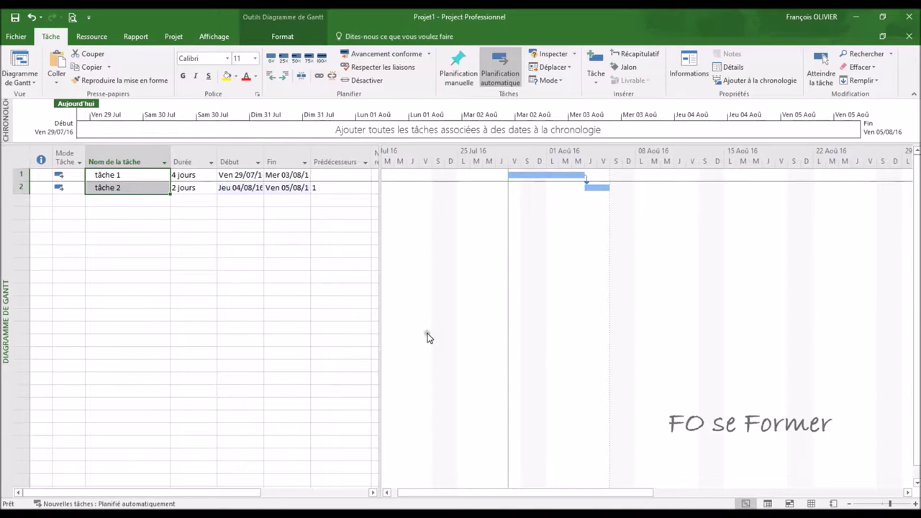
mouse_move(582, 175)
left_mouse_down()
mouse_move(593, 192)
mouse_move(595, 177)
mouse_move(586, 185)
left_mouse_up()
Add a task named "tâche 3" with a duration of 4 days below tâche 2
left_click(151, 199)
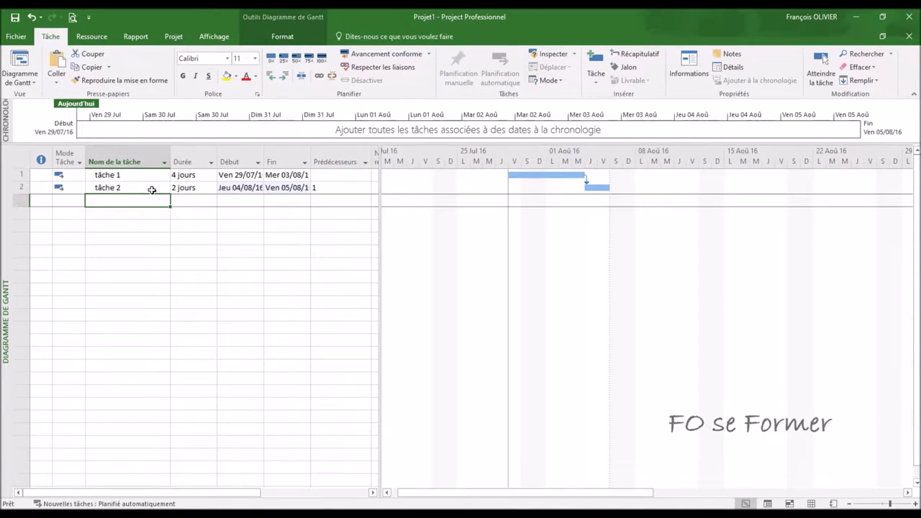
type("tâche 3")
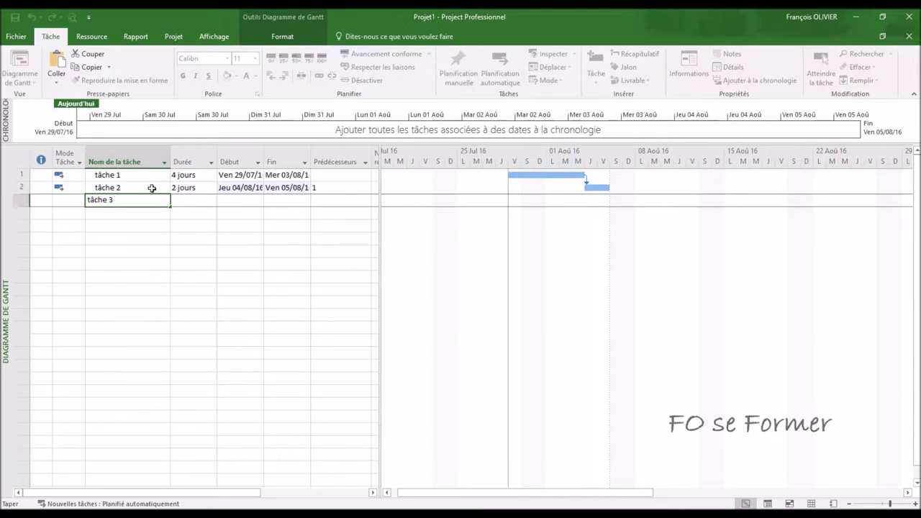
key("Tab")
type("4")
key("Return")
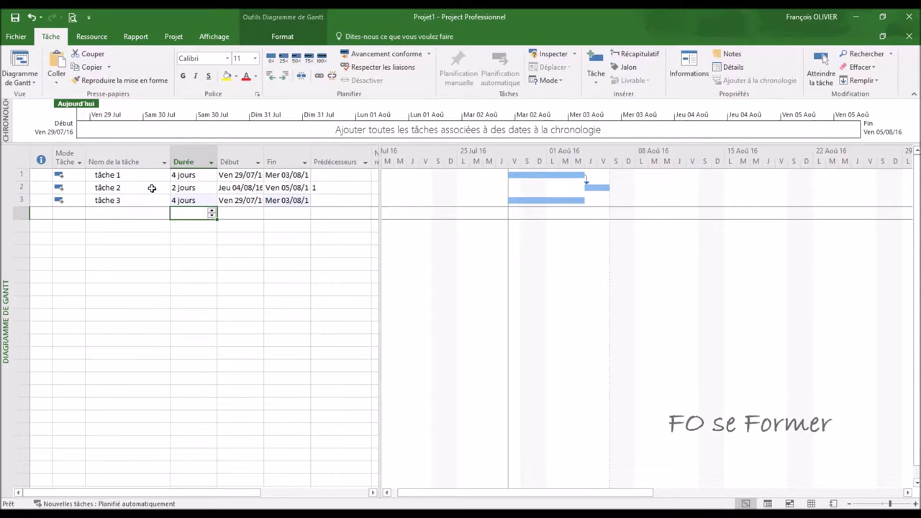
Add a task named "tâche 4" with a duration of 2 days below tâche 3
key("Left")
type("t")
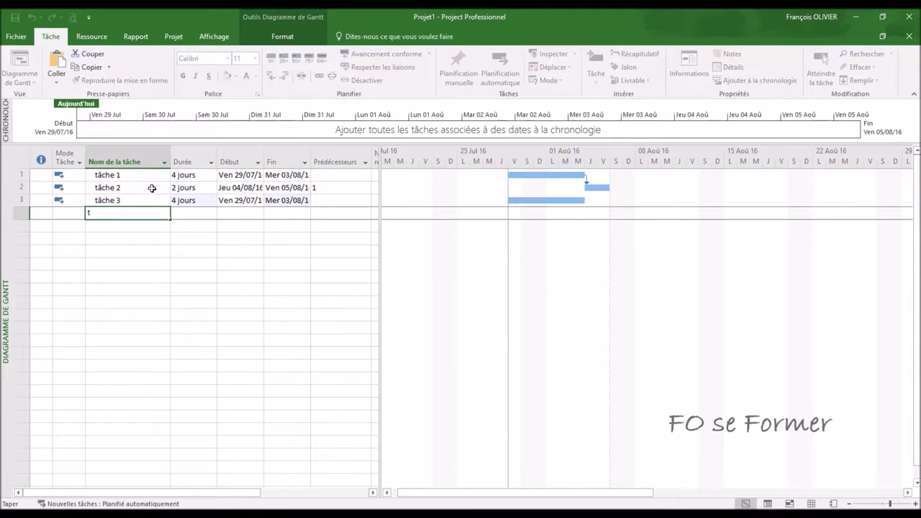
type("âche 4")
key("Tab")
type("2")
key("Return")
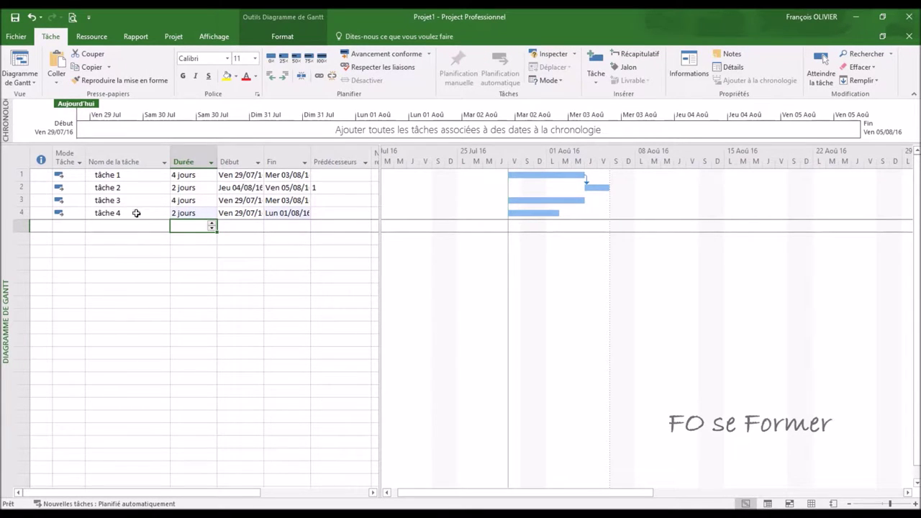
Open the task information for tâche 4 and choose tâche 3 as its predecessor
left_click(136, 213)
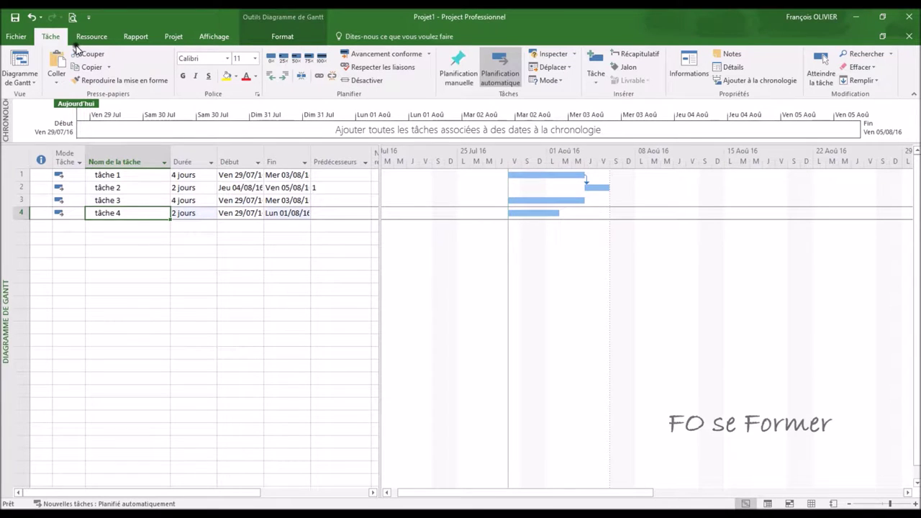
double_click(151, 214)
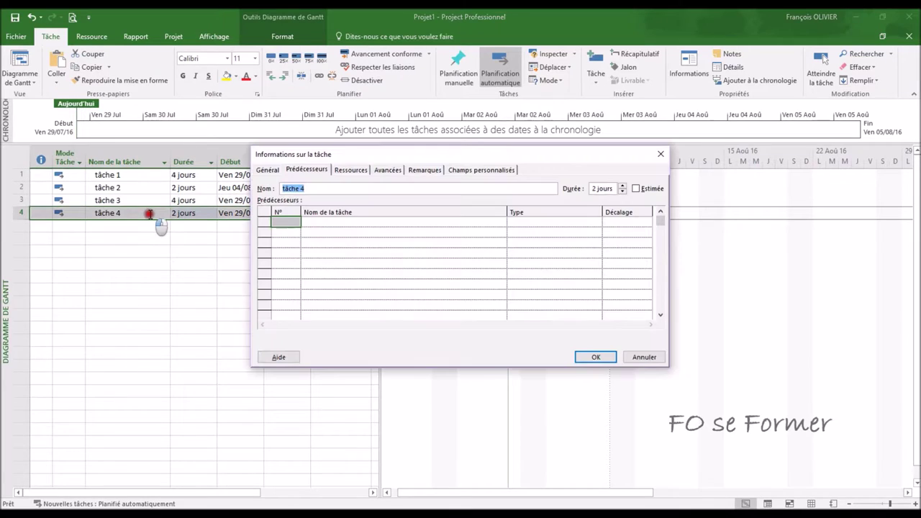
left_click(301, 173)
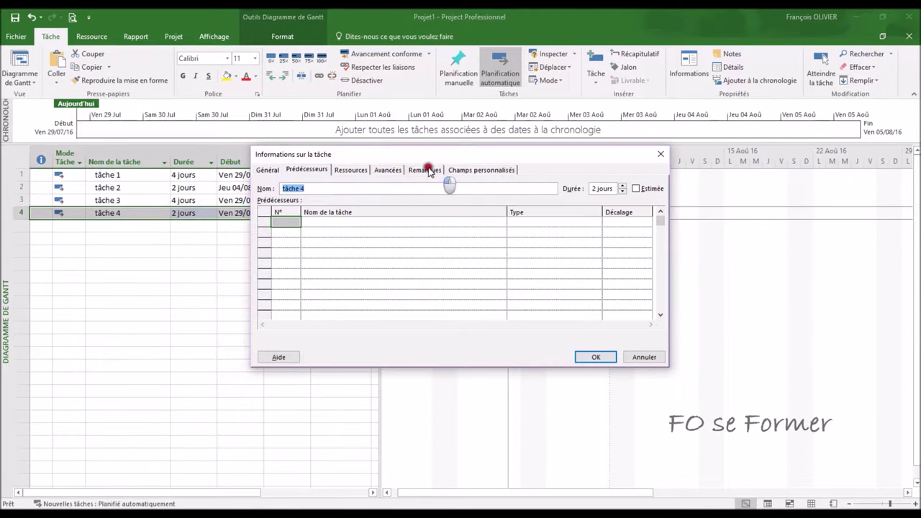
left_click(274, 172)
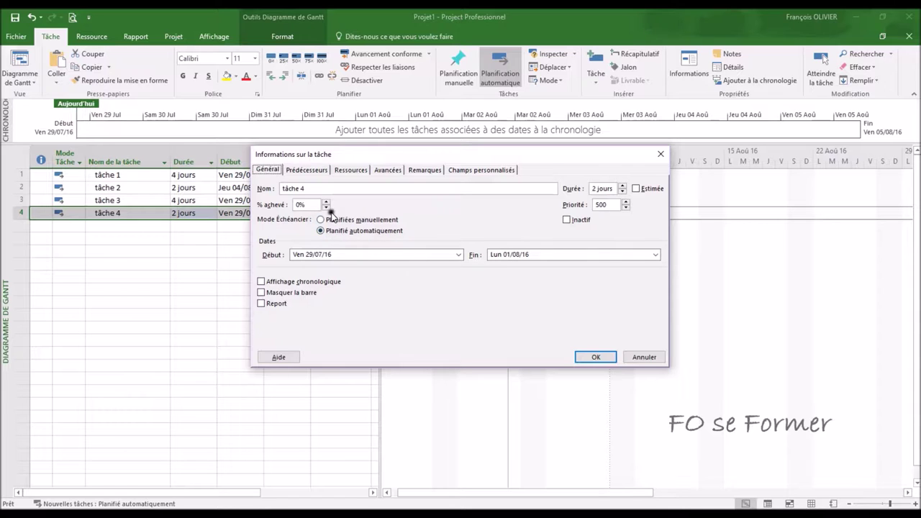
left_click(311, 171)
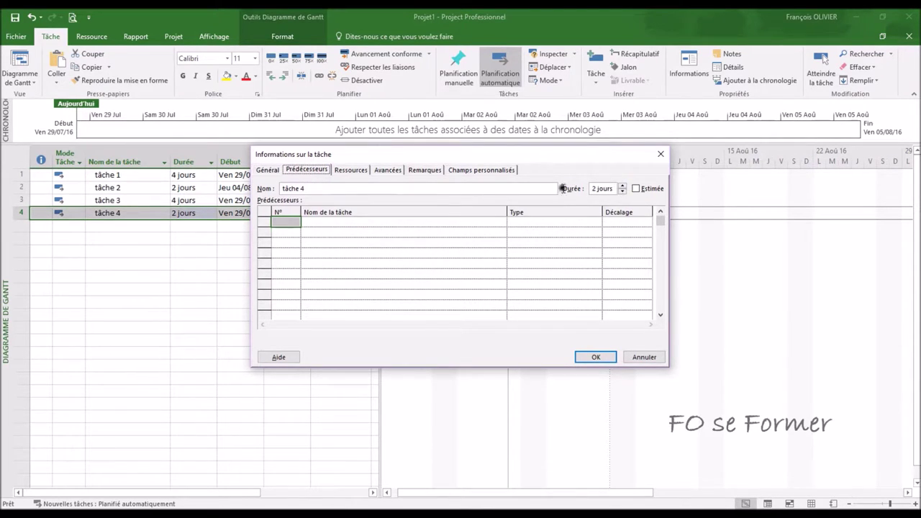
left_click(327, 220)
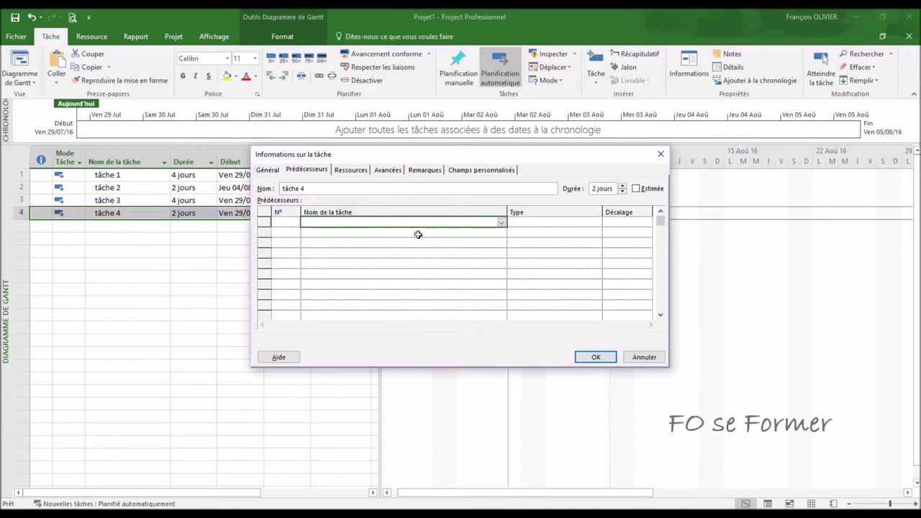
left_click(501, 224)
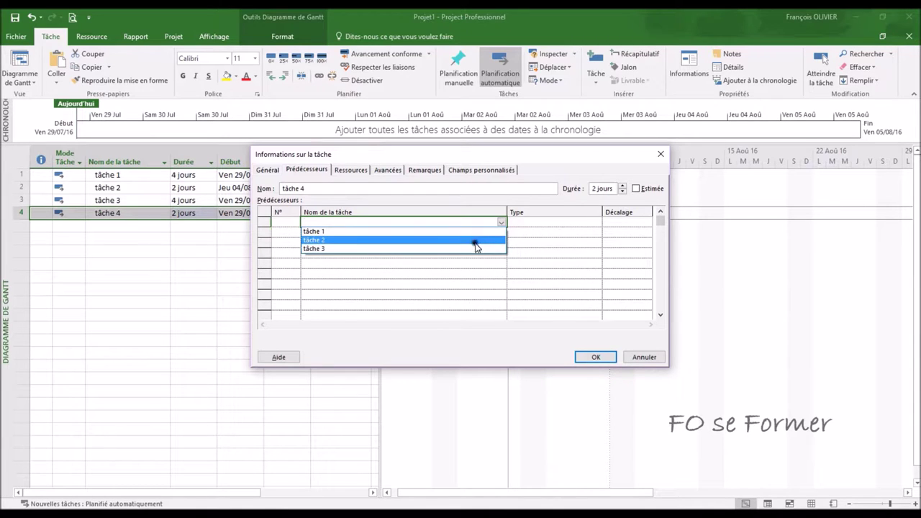
left_click(473, 248)
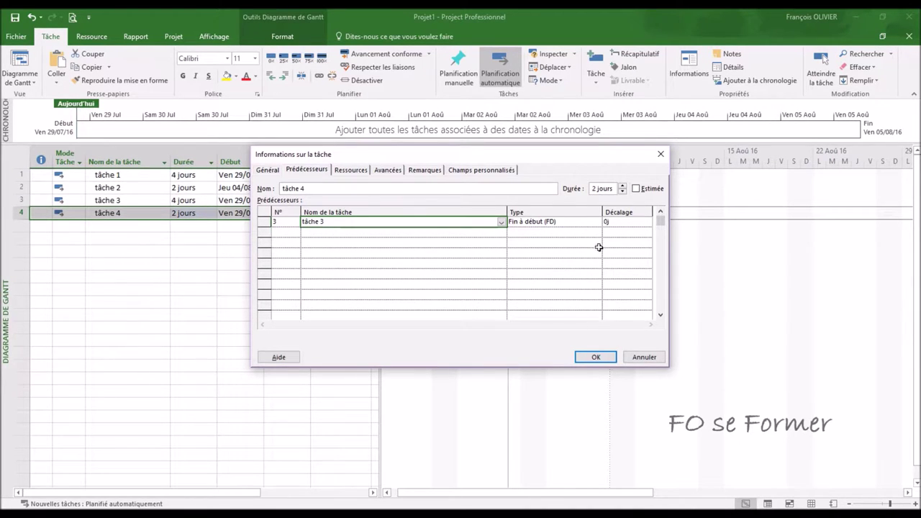
Choose Fin à début (FD) as the link type for the tâche 3 predecessor and apply the task information
left_click_drag(551, 156, 536, 254)
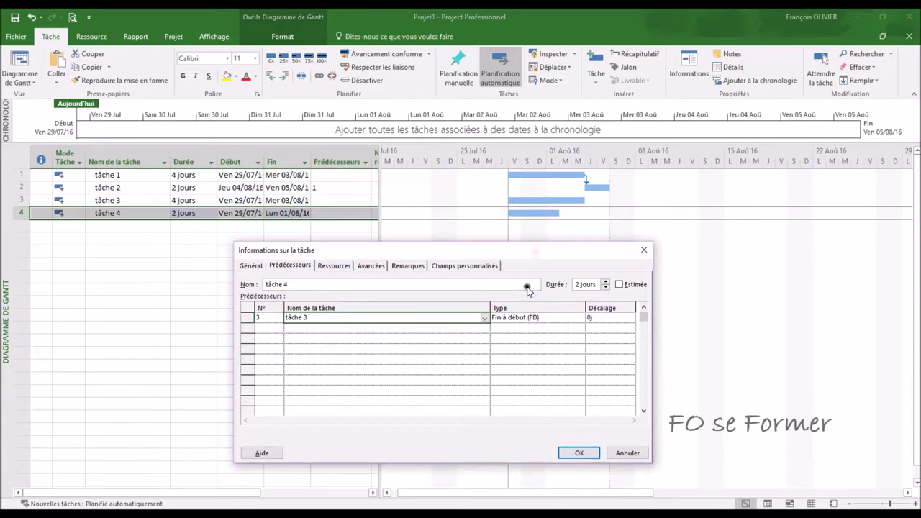
left_click(525, 317)
left_click(580, 317)
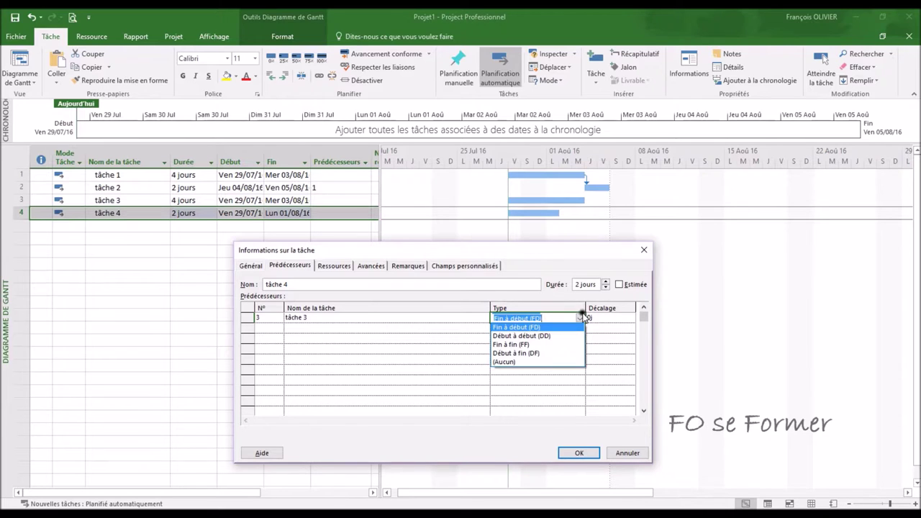
left_click(558, 328)
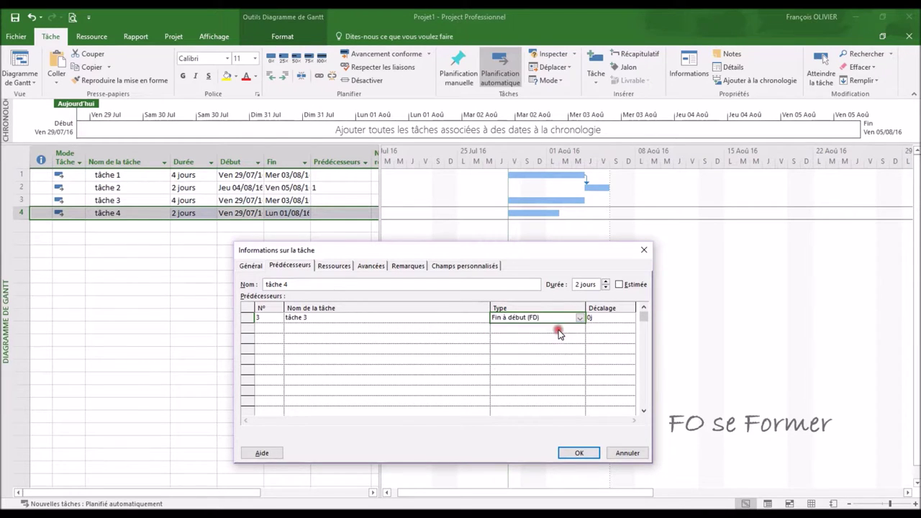
left_click(576, 452)
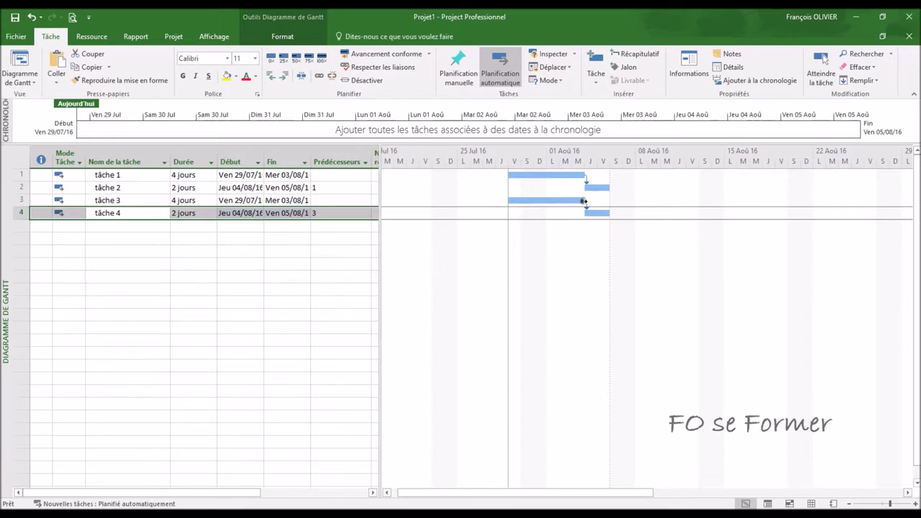
Change the link type of tâche 4's predecessor tâche 3 to Début à début (DD) and apply it
double_click(155, 214)
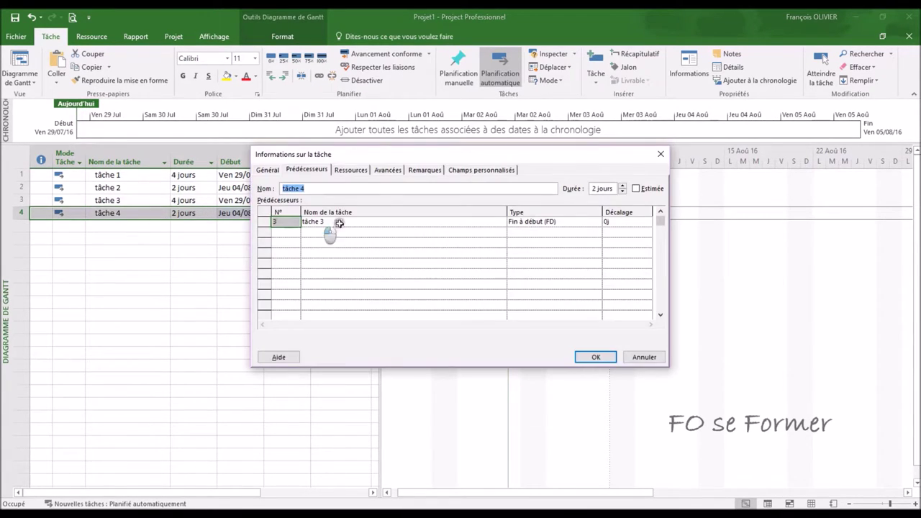
left_click(586, 223)
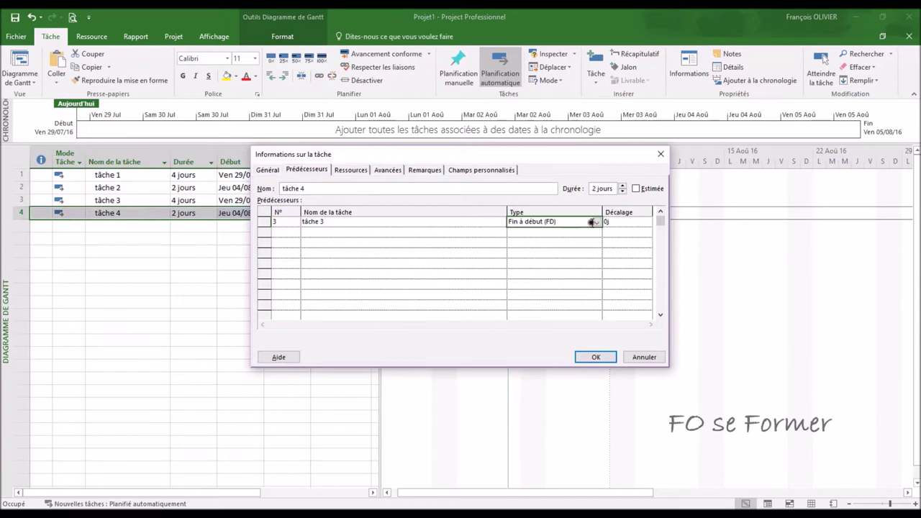
left_click(595, 223)
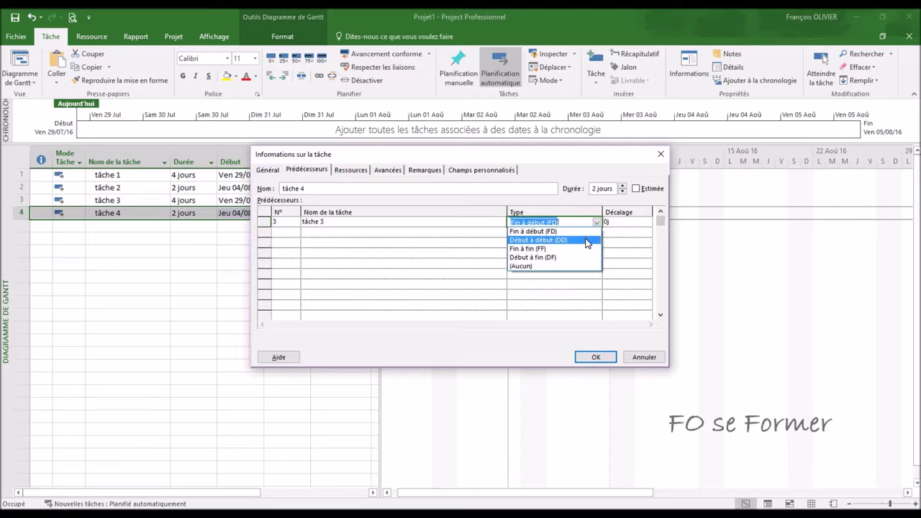
left_click(588, 244)
left_click(595, 357)
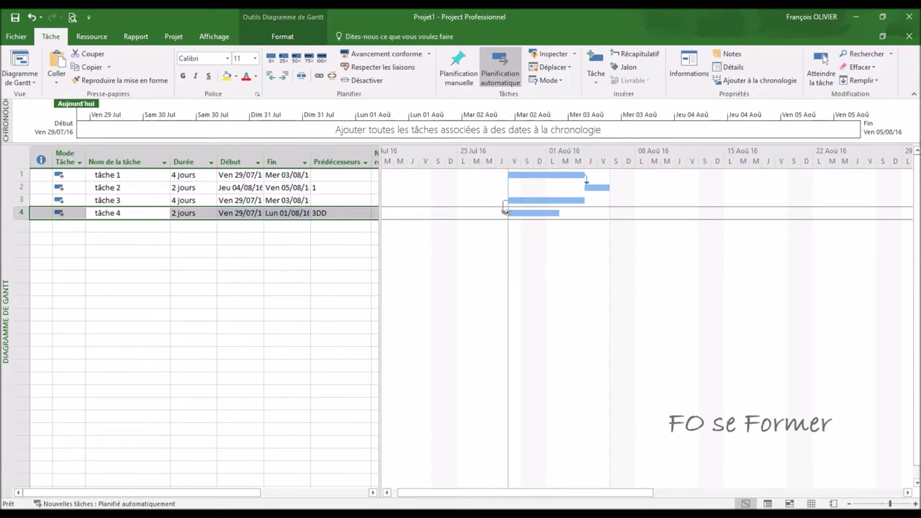
Change the link type of tâche 4's predecessor tâche 3 to Fin à fin (FF) and apply it
mouse_move(507, 213)
double_click(141, 215)
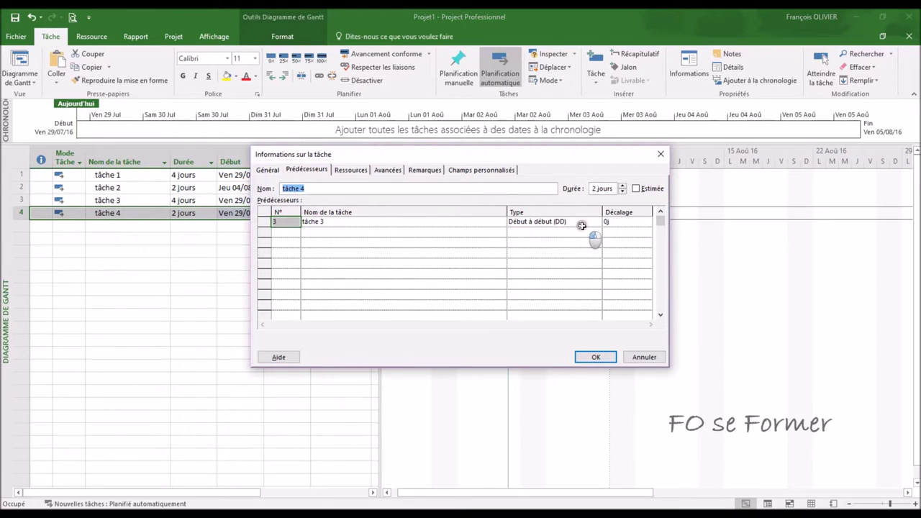
left_click(582, 225)
left_click(596, 223)
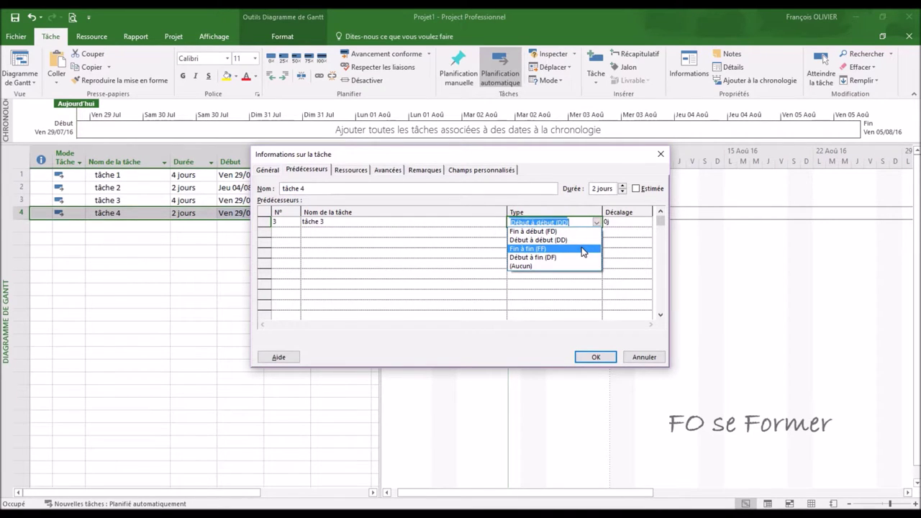
left_click(583, 249)
left_click(591, 358)
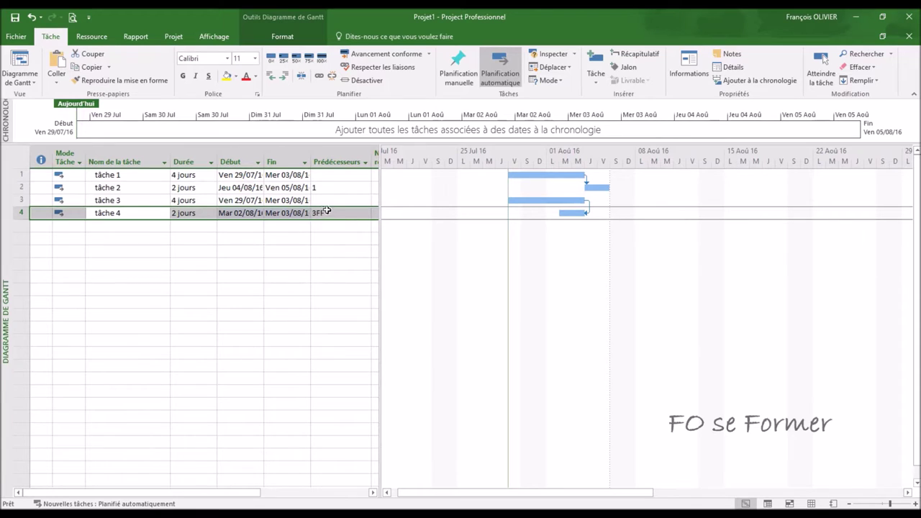
Change tâche 4's link to tâche 3 to Début à fin (DF), allowing the task to start before the project start date
double_click(149, 213)
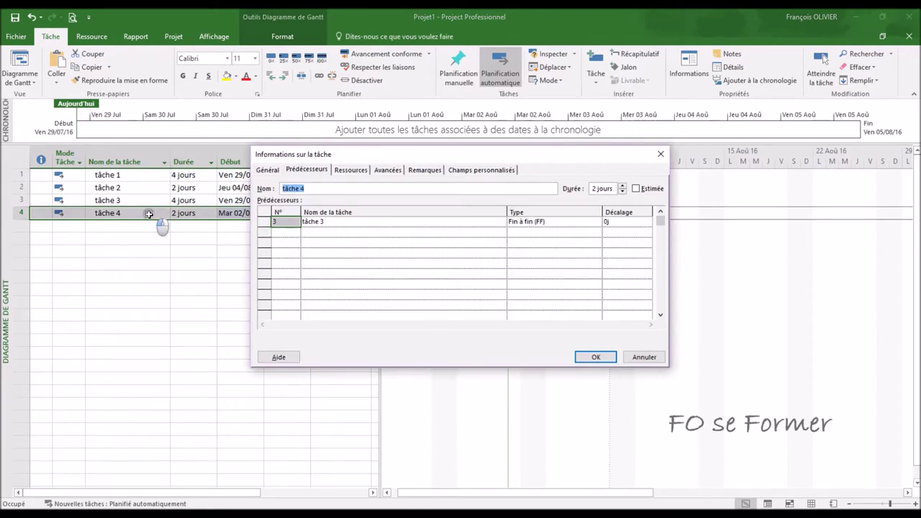
left_click(580, 219)
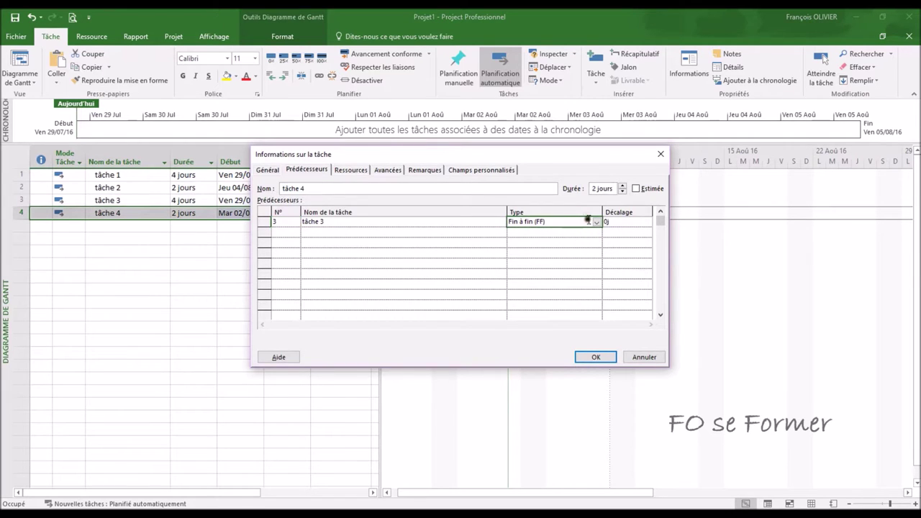
left_click(596, 223)
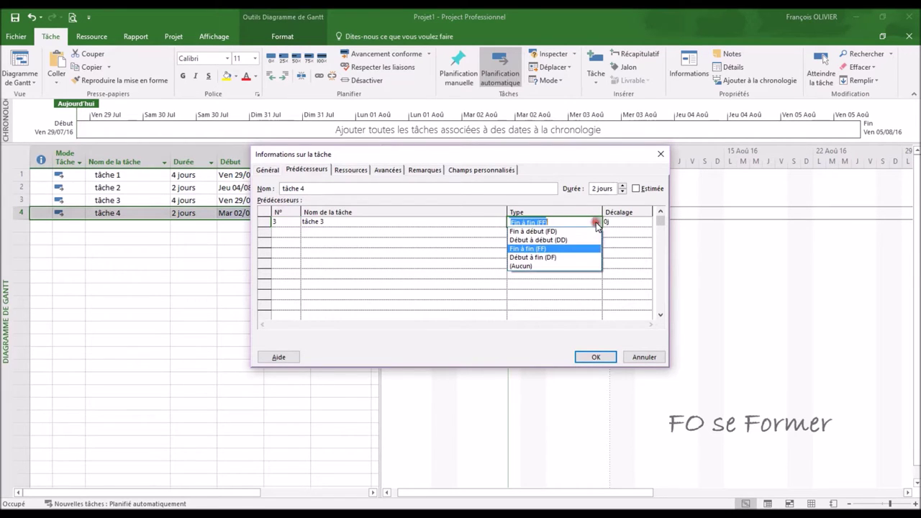
left_click(579, 257)
left_click(592, 357)
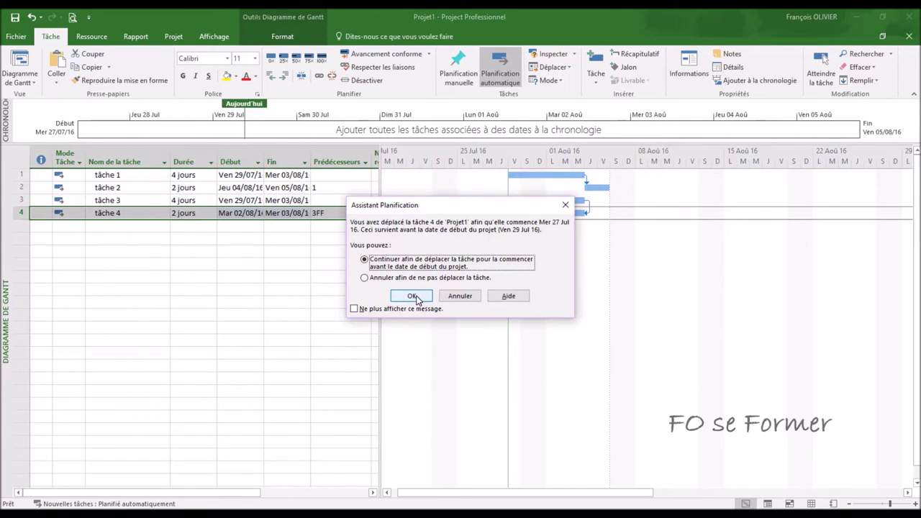
left_click(414, 297)
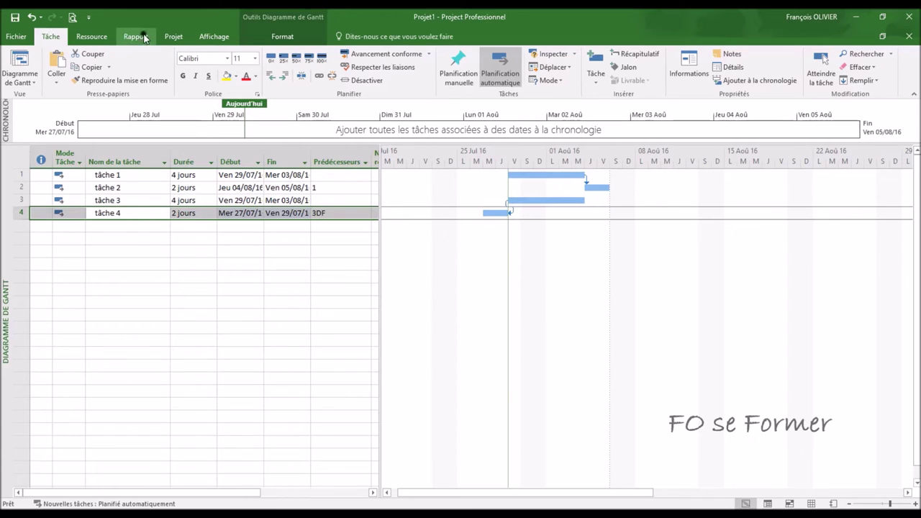
Add a task named "tâche 5" with a duration of 4 days below tâche 4
left_click(133, 224)
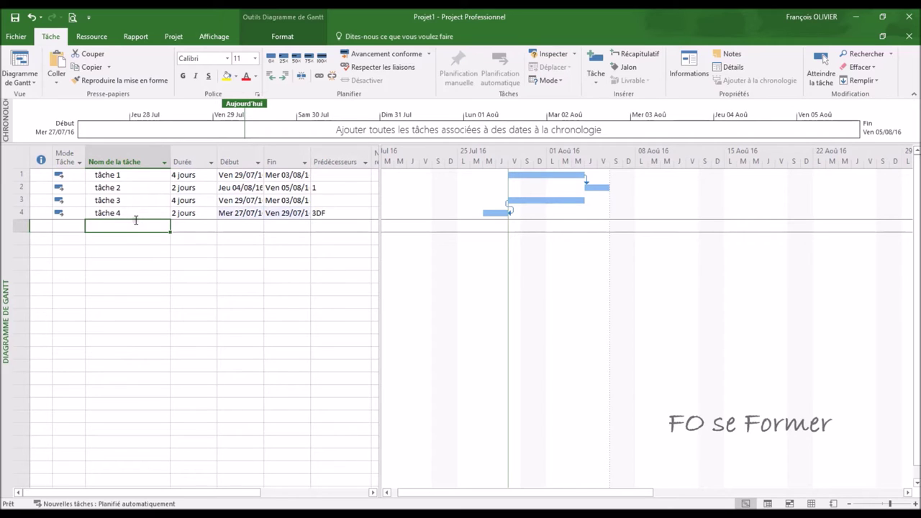
type("tâche 5")
key("Tab")
type("4")
key("Return")
Add a task named "tâche 6" with a duration of 2 days below tâche 5
key("Left")
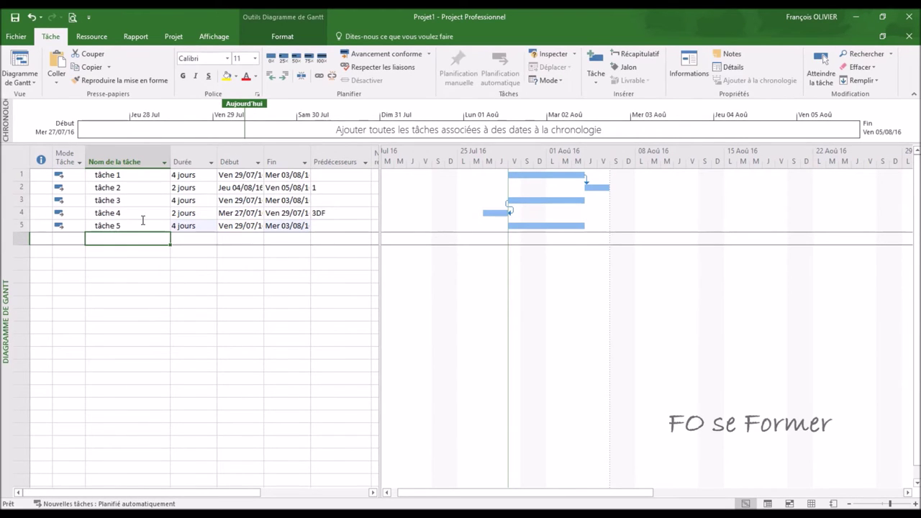
type("tâch")
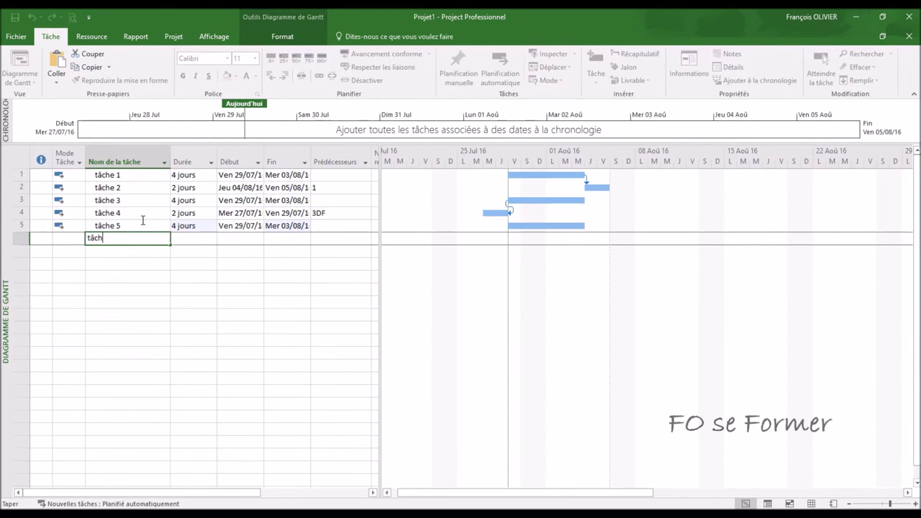
type("e 6")
key("Tab")
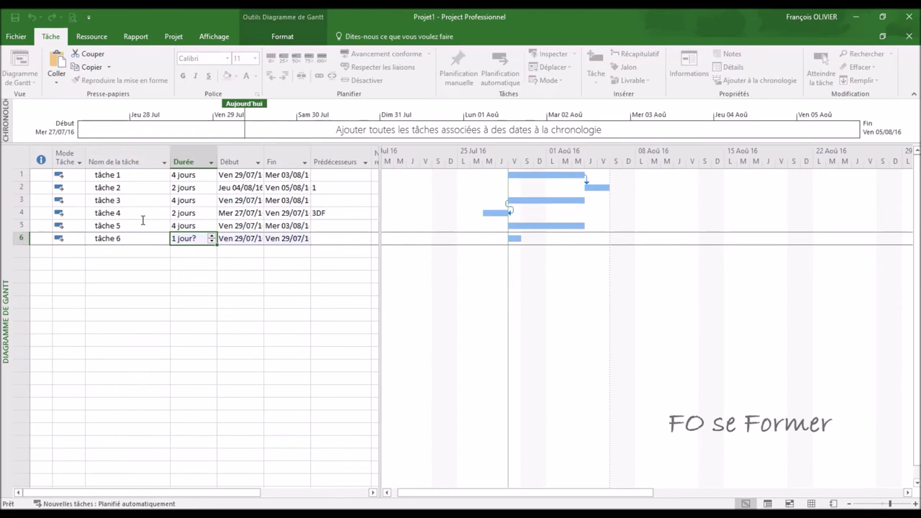
type("2")
key("Tab")
Link tâche 6 to tâche 5 with a finish-to-finish dependency by entering 5ff as its predecessor in the task table
key("Tab")
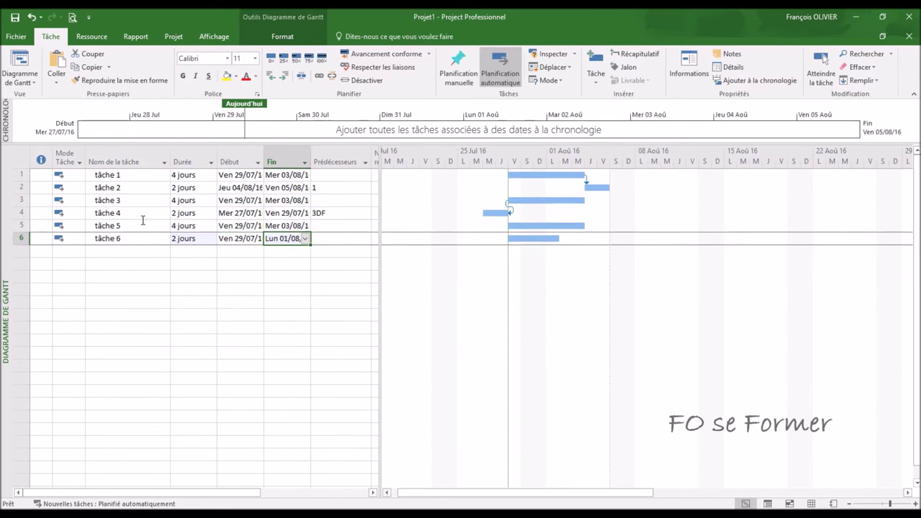
key("Tab")
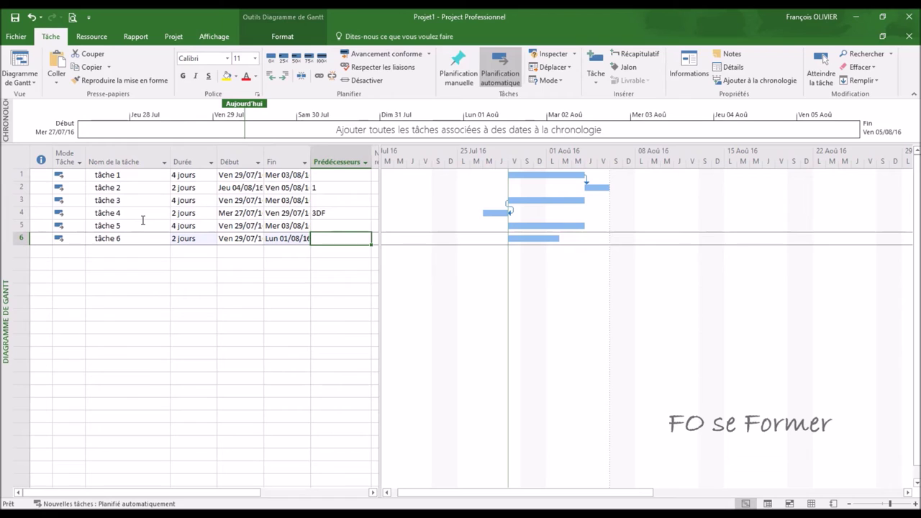
type("5ff")
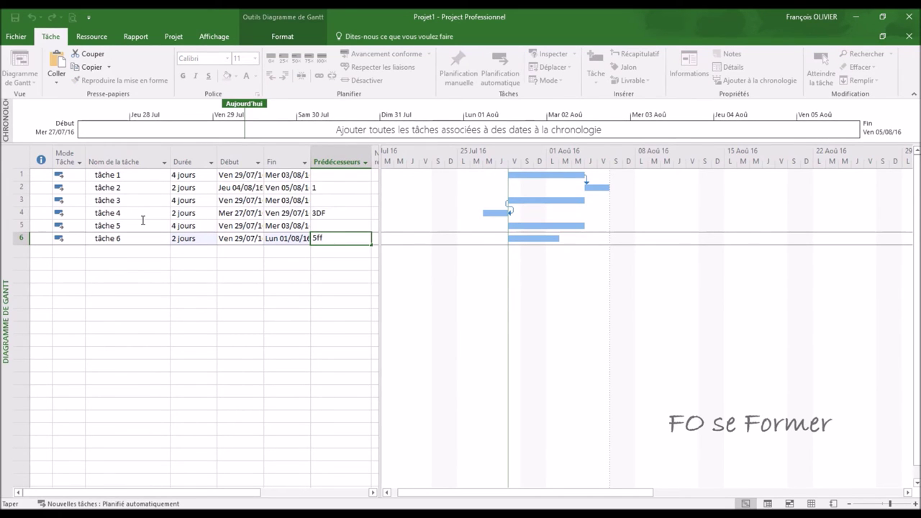
key("Return")
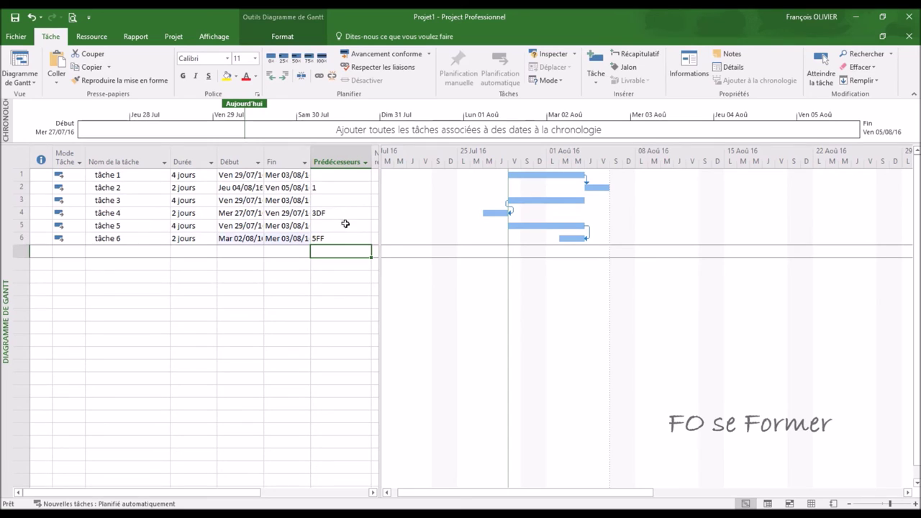